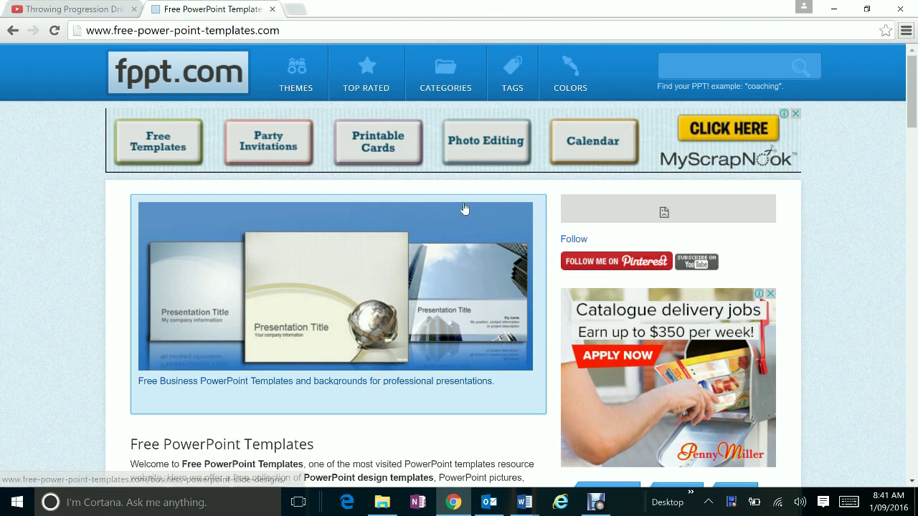
# - Go to the fppt.com Categories page and scroll to the alphabetical list near Education
pyautogui.click(281, 31)
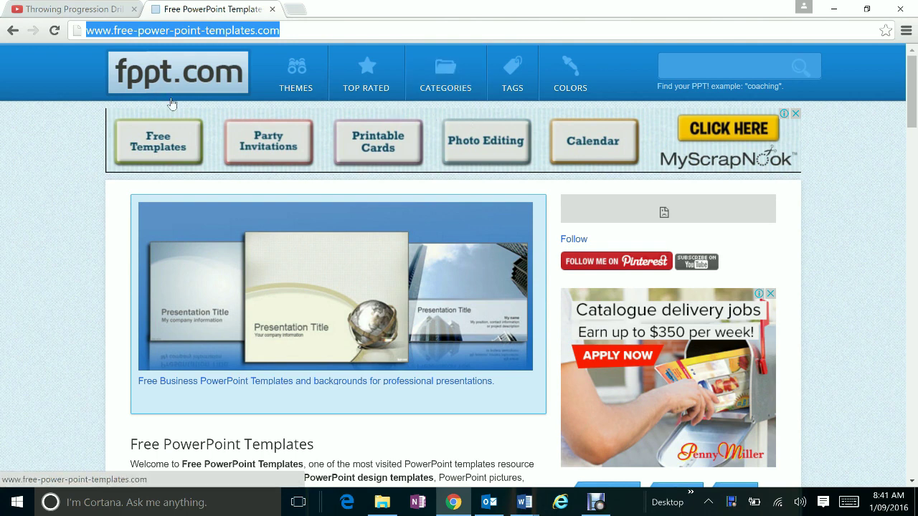
pyautogui.click(463, 86)
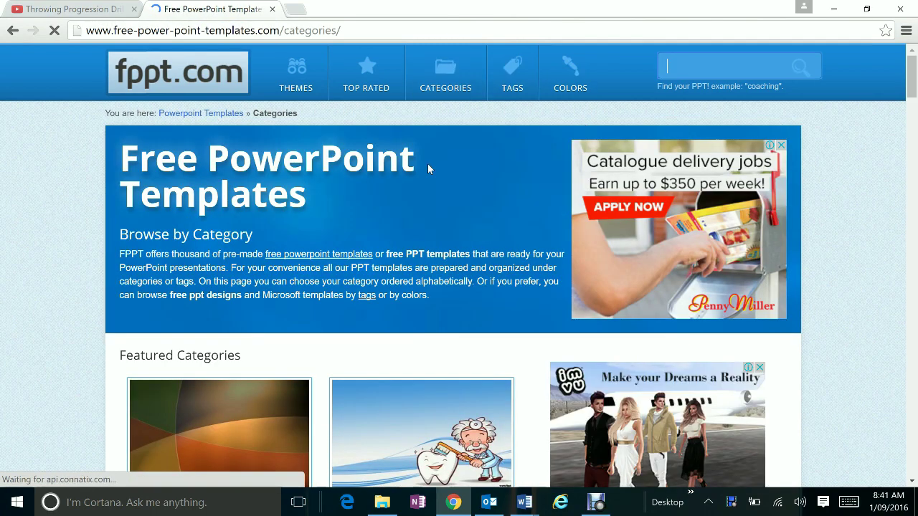
pyautogui.scroll(-4, 430, 165)
pyautogui.scroll(-4, 440, 175)
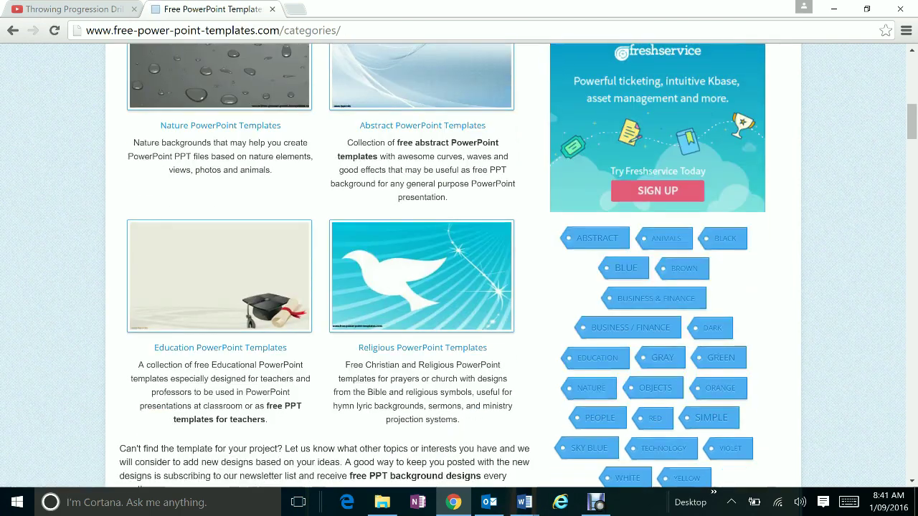
pyautogui.scroll(-5, 440, 179)
pyautogui.scroll(-2, 442, 180)
pyautogui.scroll(-3, 441, 180)
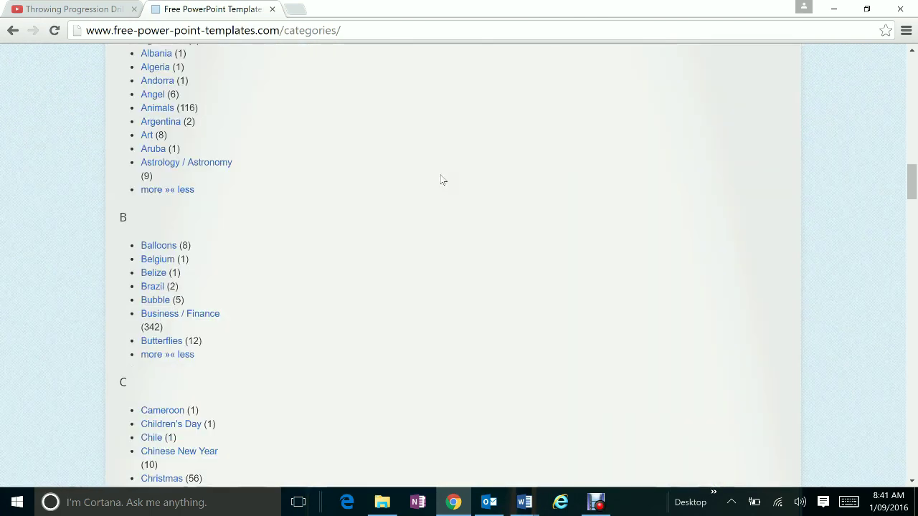
pyautogui.scroll(-2, 438, 175)
pyautogui.scroll(3, 211, 122)
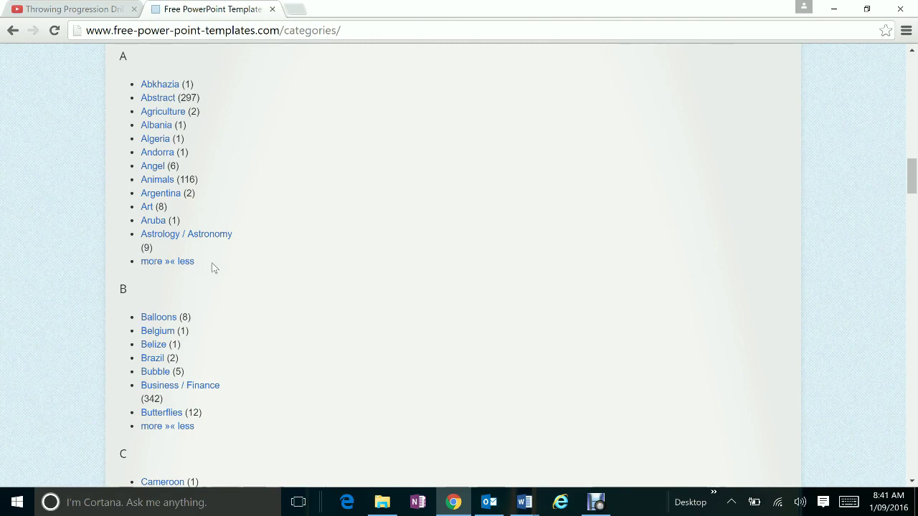
pyautogui.scroll(-1, 223, 262)
pyautogui.scroll(-1, 222, 262)
pyautogui.scroll(-1, 222, 262)
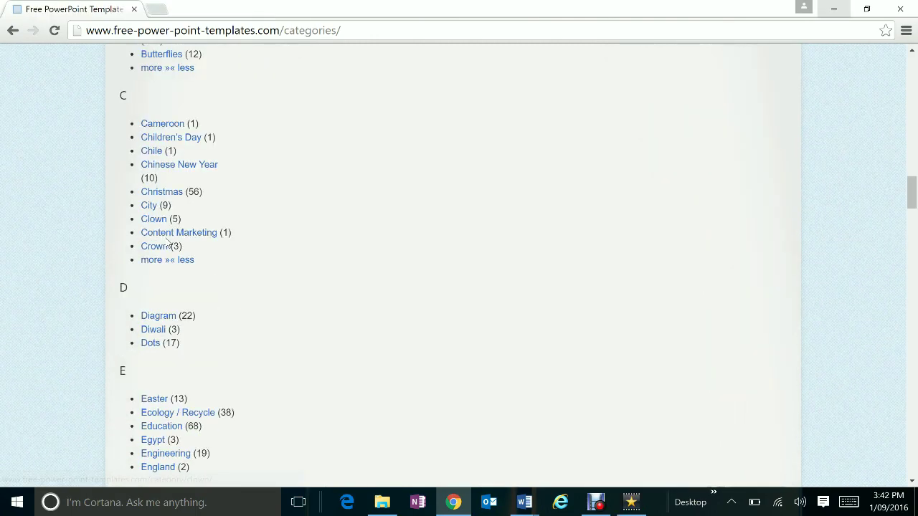
pyautogui.scroll(-2, 167, 243)
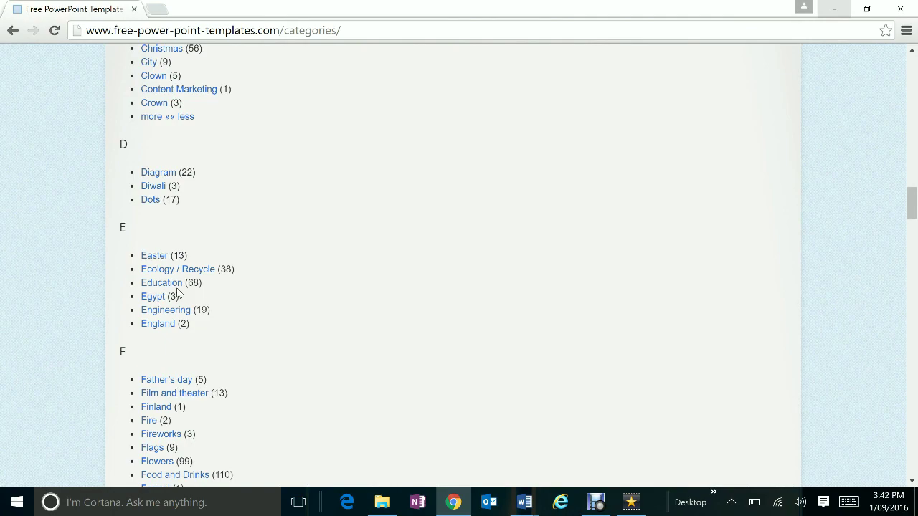
# - Open the Education category and browse its template thumbnails
pyautogui.click(173, 286)
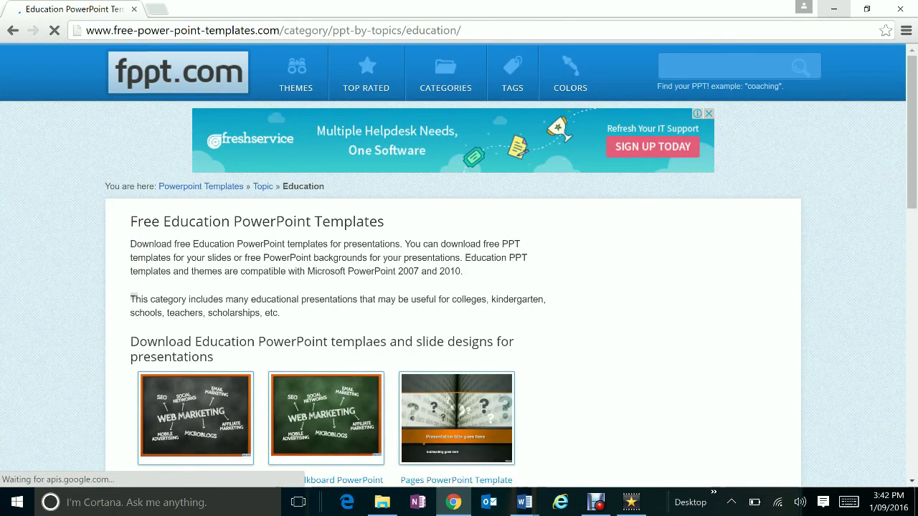
pyautogui.scroll(-2, 133, 299)
pyautogui.scroll(-2, 132, 299)
pyautogui.scroll(-1, 325, 271)
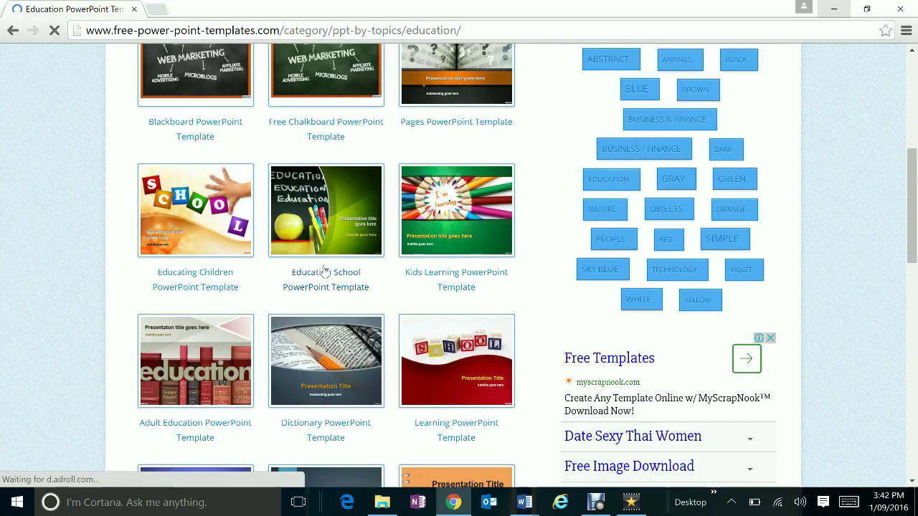
pyautogui.scroll(-2, 325, 270)
pyautogui.scroll(4, 325, 270)
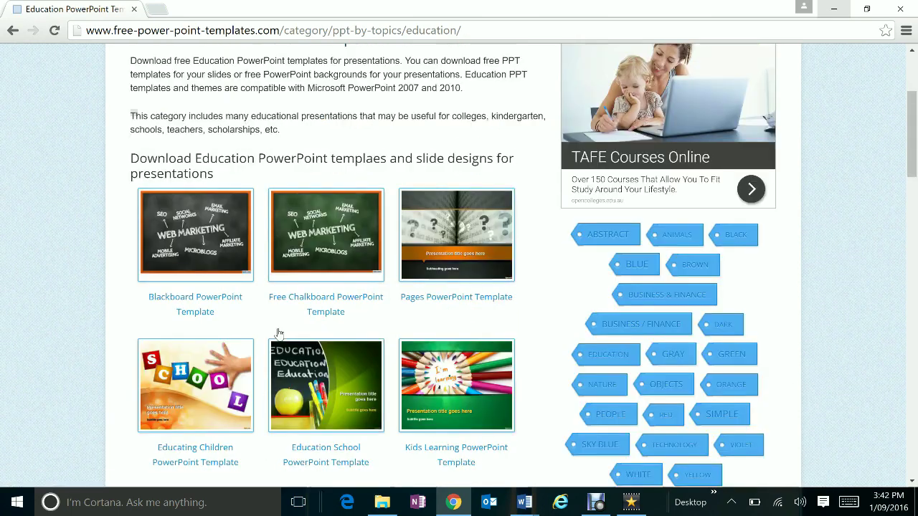
pyautogui.scroll(-3, 279, 334)
pyautogui.scroll(-2, 244, 344)
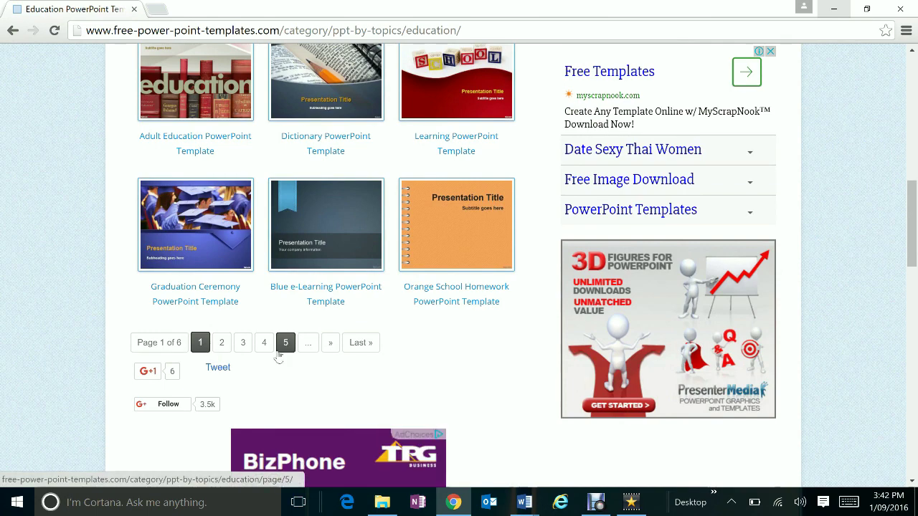
pyautogui.scroll(4, 358, 239)
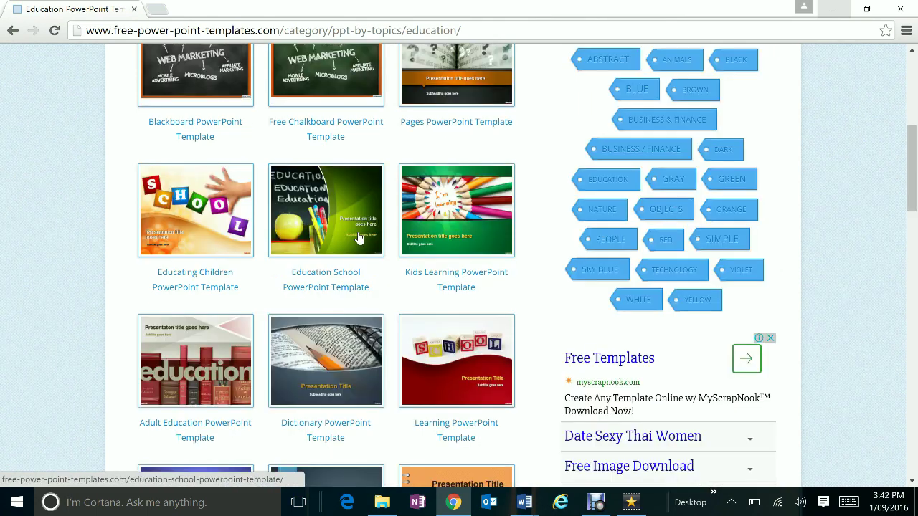
# - Open the Kids Learning PowerPoint Template page and scroll to its download link
pyautogui.click(449, 206)
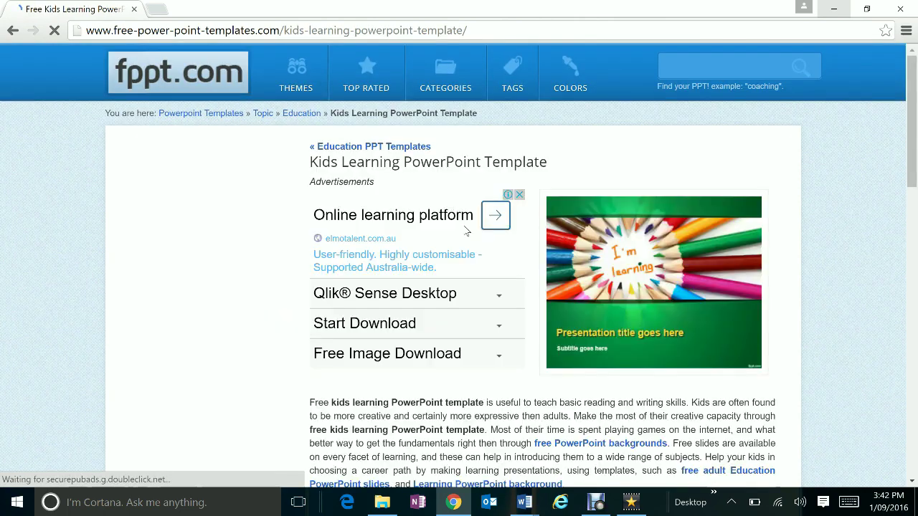
pyautogui.scroll(-2, 503, 258)
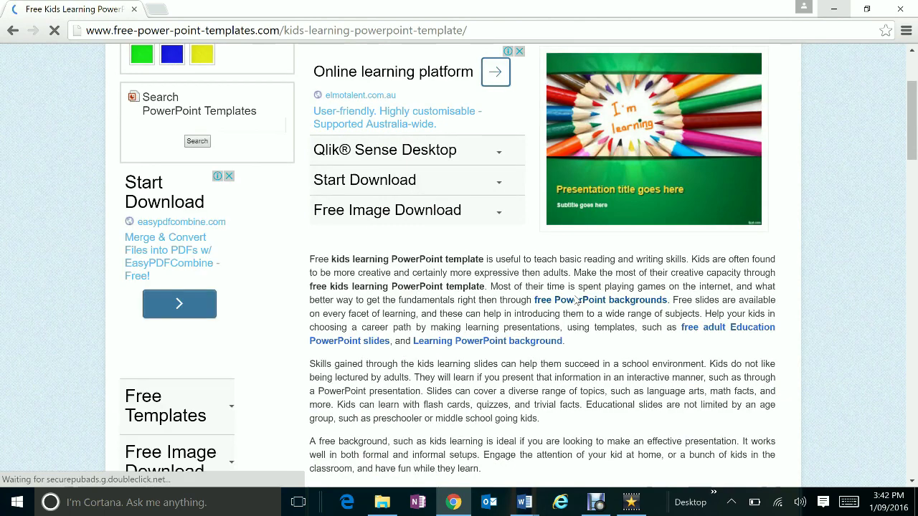
pyautogui.scroll(-3, 574, 302)
pyautogui.scroll(-2, 577, 304)
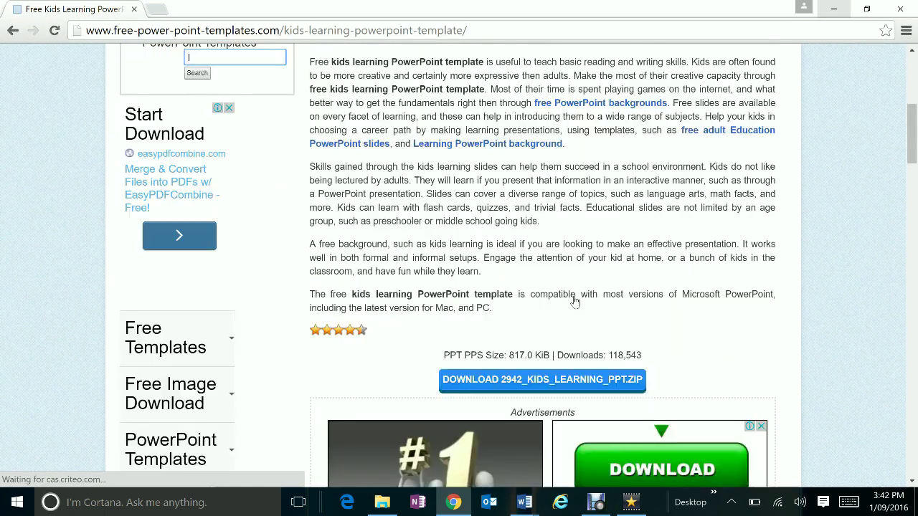
pyautogui.scroll(-1, 503, 316)
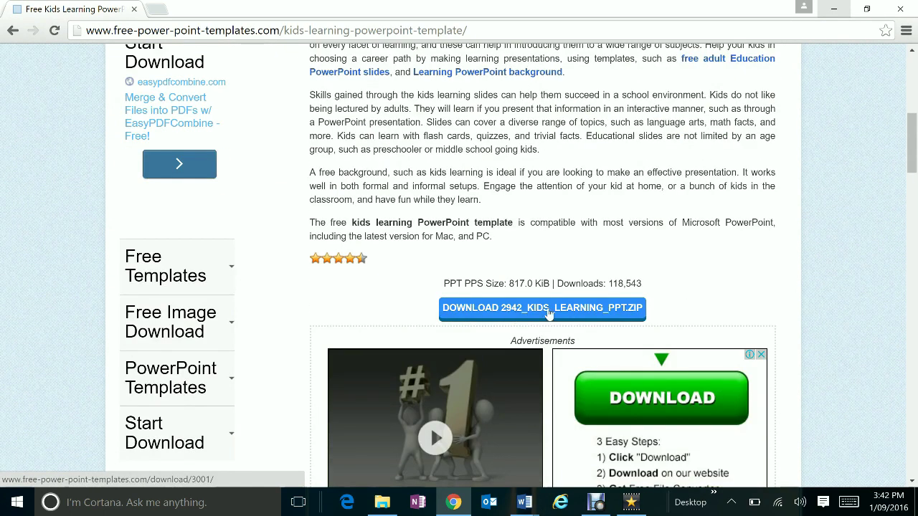
# - Download 2942_KIDS_LEARNING_PPT.ZIP, dismiss the popup, and show the finished download's options
pyautogui.click(548, 315)
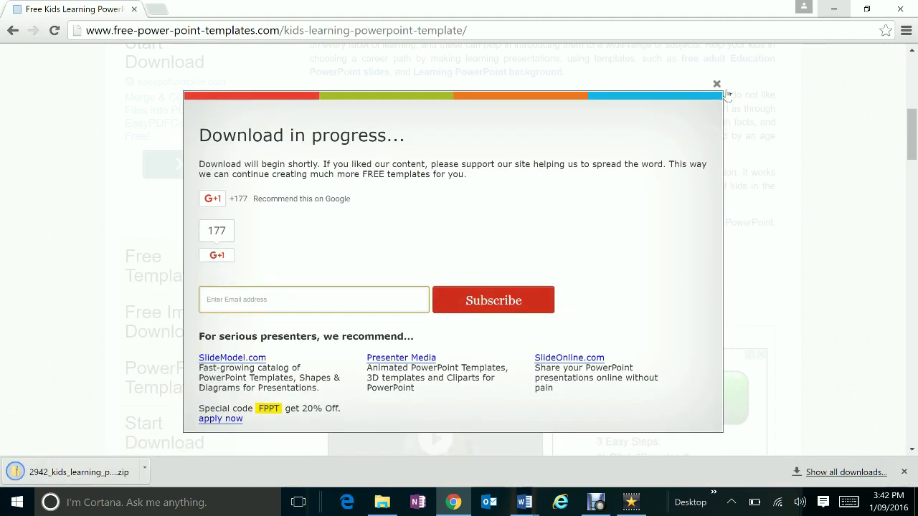
pyautogui.click(717, 85)
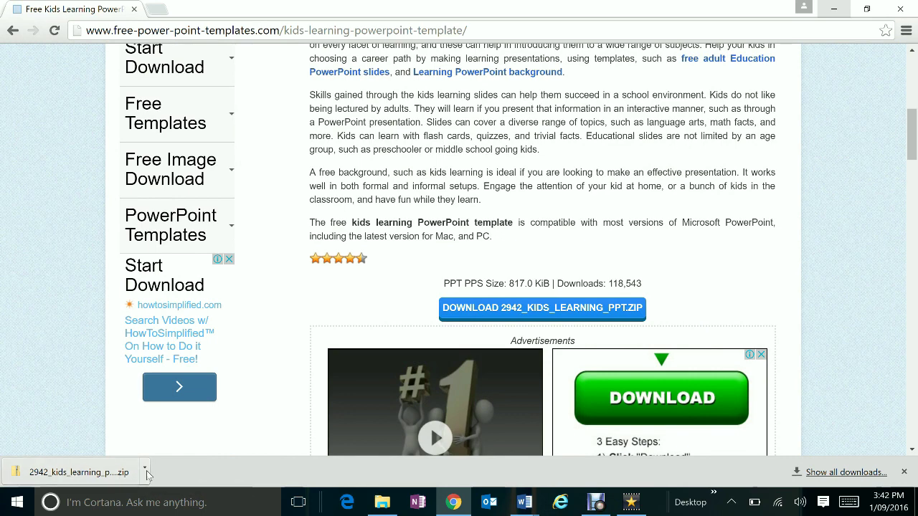
pyautogui.click(143, 470)
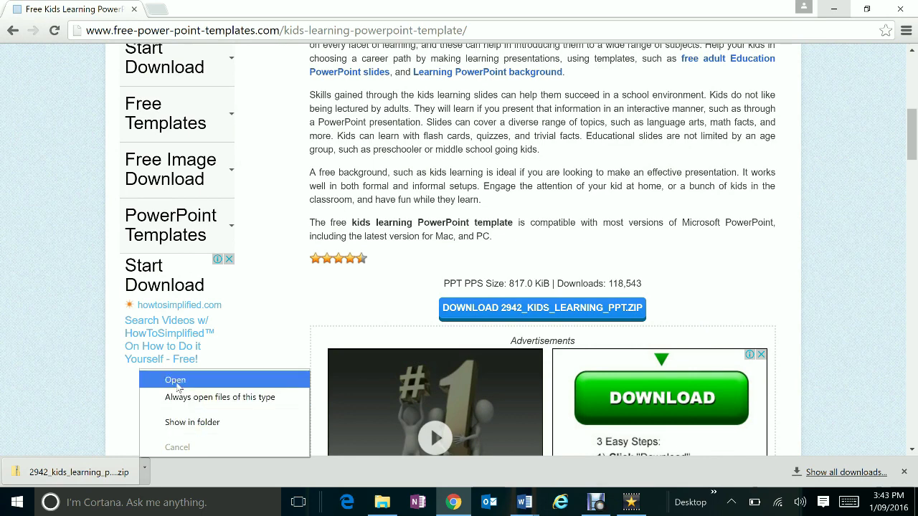
# - Open the downloaded 2942_kids_learning_ppt zip and copy the 2942 presentation inside it
pyautogui.click(182, 424)
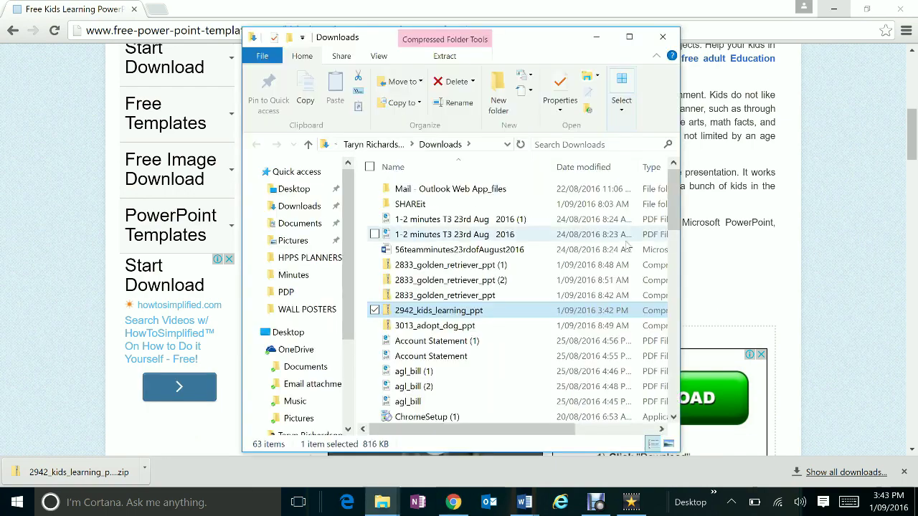
pyautogui.doubleClick(450, 316)
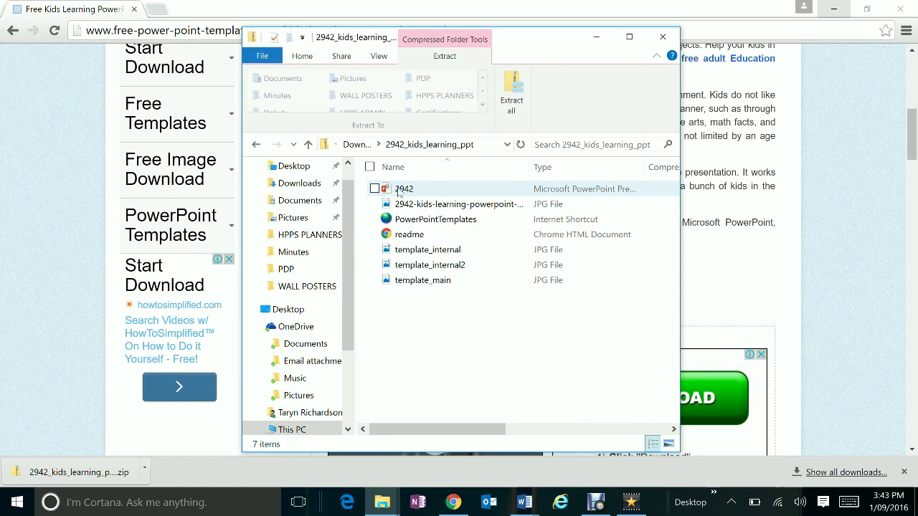
pyautogui.rightClick(399, 191)
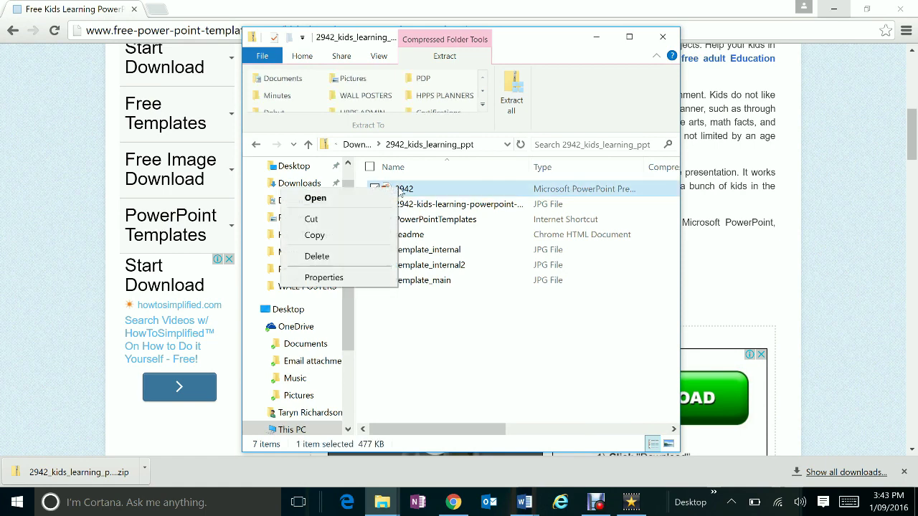
pyautogui.click(351, 235)
# - Paste the copied 2942 presentation onto the Desktop and select it for renaming
pyautogui.scroll(1, 347, 315)
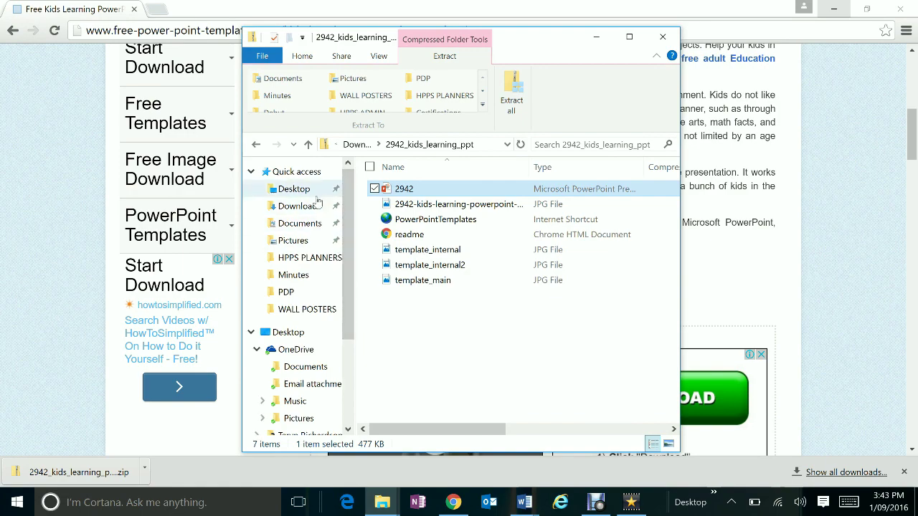
pyautogui.click(290, 189)
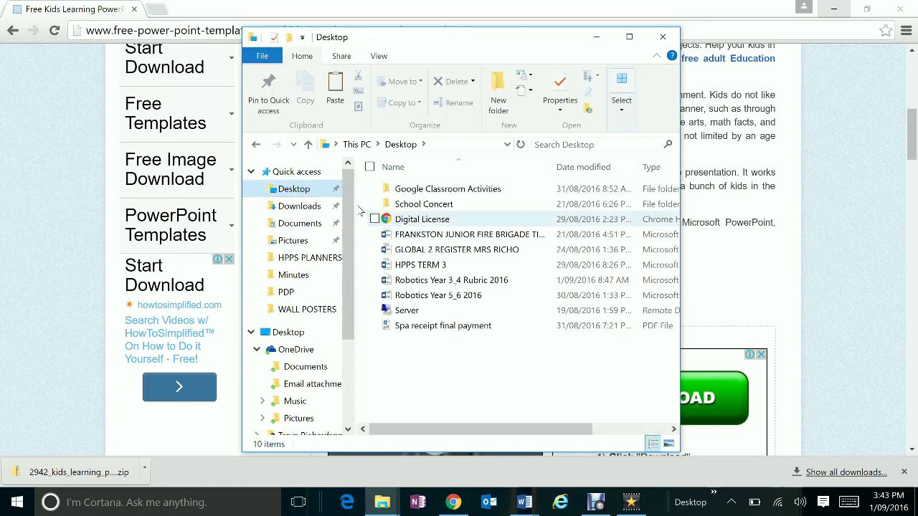
pyautogui.rightClick(422, 366)
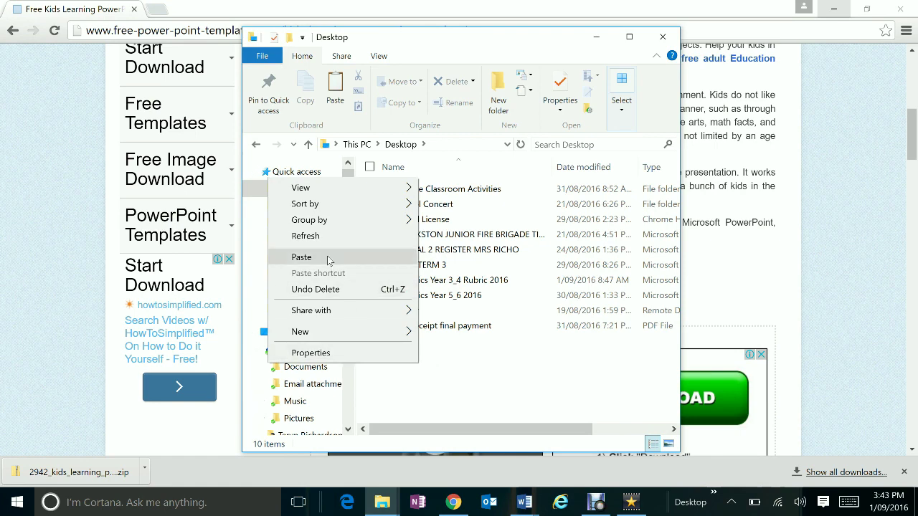
pyautogui.click(328, 260)
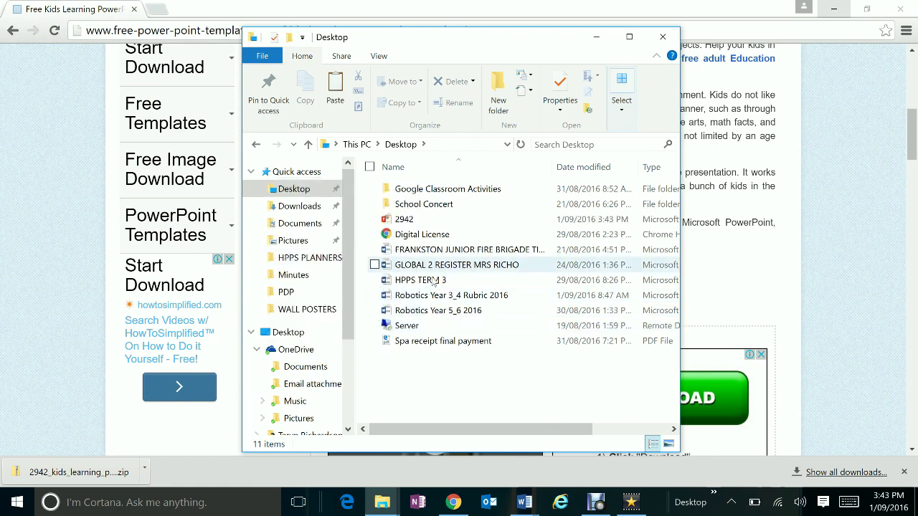
pyautogui.doubleClick(414, 219)
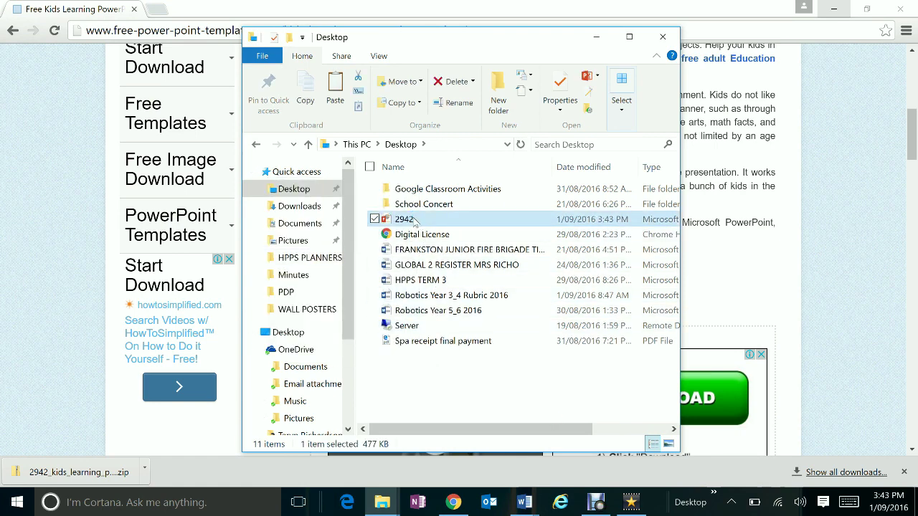
pyautogui.click(405, 220)
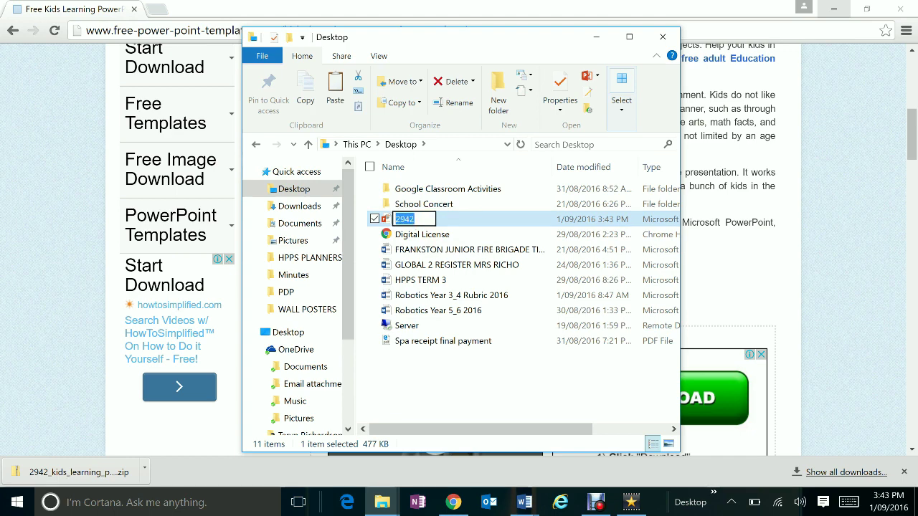
# - Rename the Desktop 2942 file to 'Test Run Powerpoint Education'
pyautogui.rightClick(452, 222)
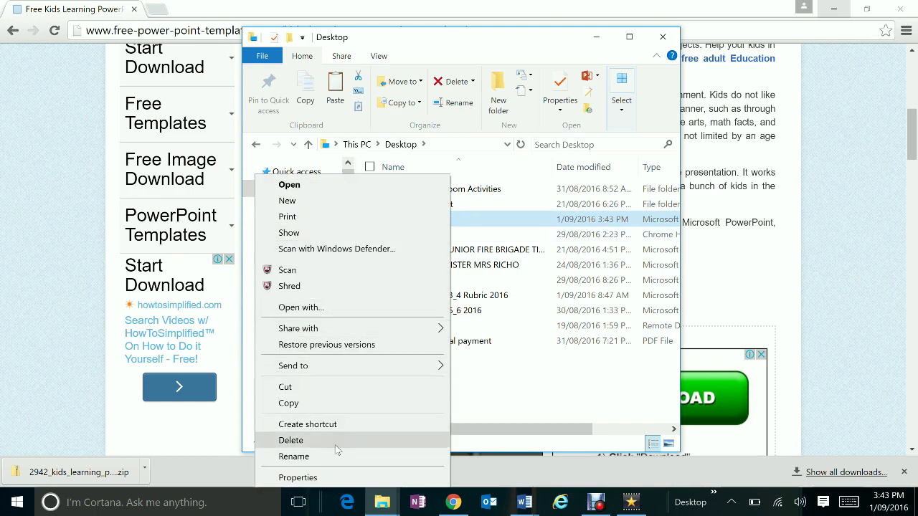
pyautogui.click(329, 457)
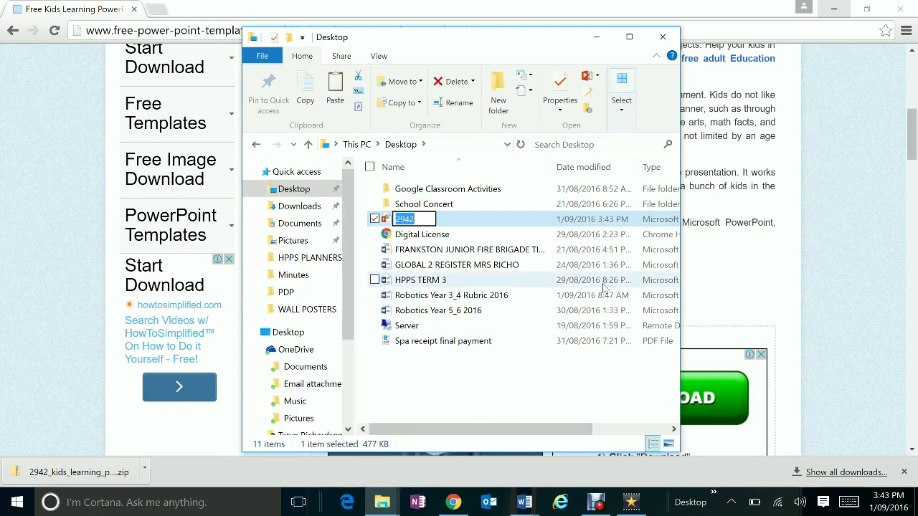
pyautogui.write('T')
pyautogui.write('est Run p')
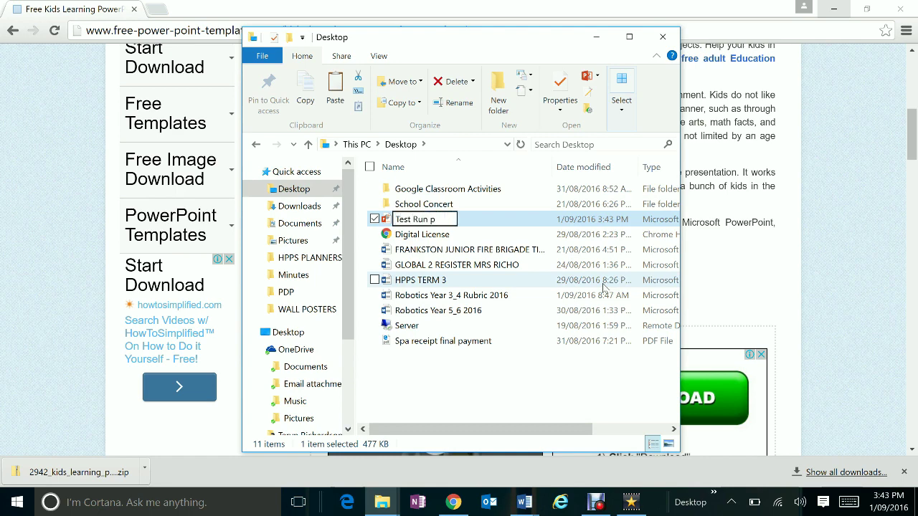
pyautogui.write('owe')
pyautogui.press('BackSpace')
pyautogui.press('BackSpace')
pyautogui.press('BackSpace')
pyautogui.write('P')
pyautogui.write('owerpoint E')
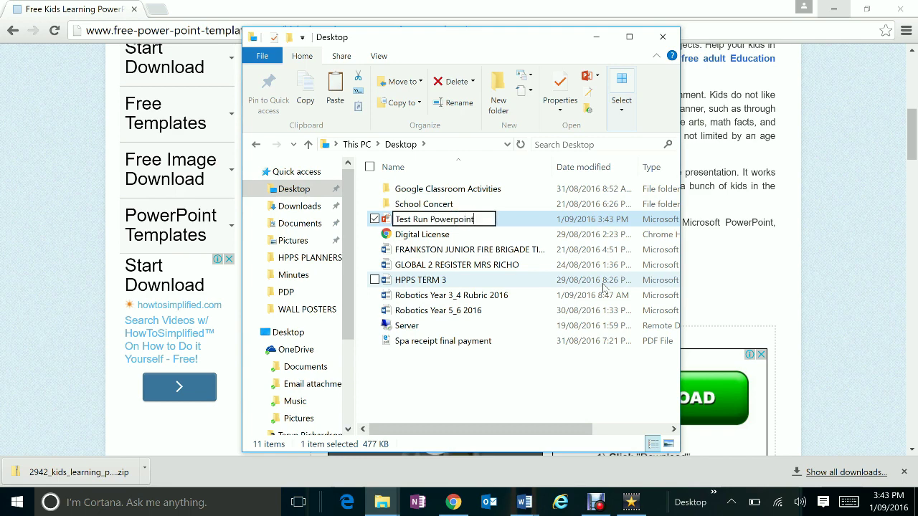
pyautogui.write('ducati')
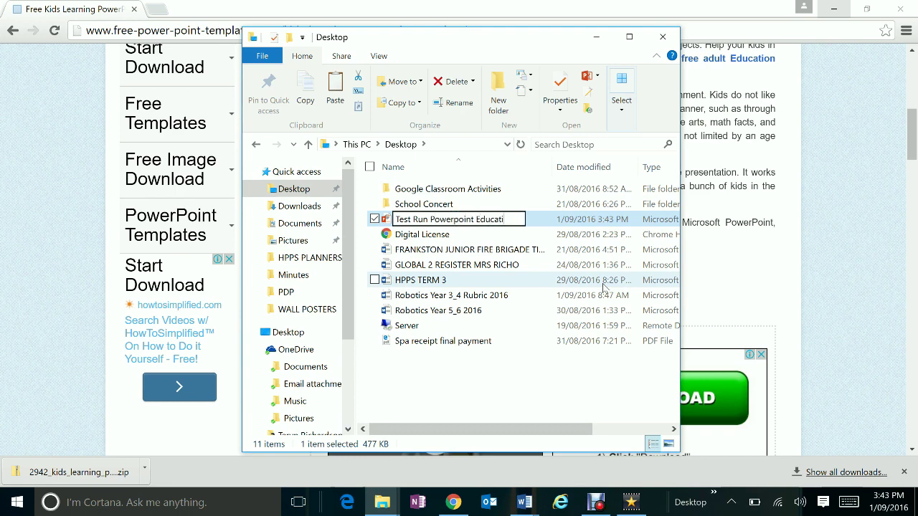
pyautogui.write('on')
pyautogui.press('Return')
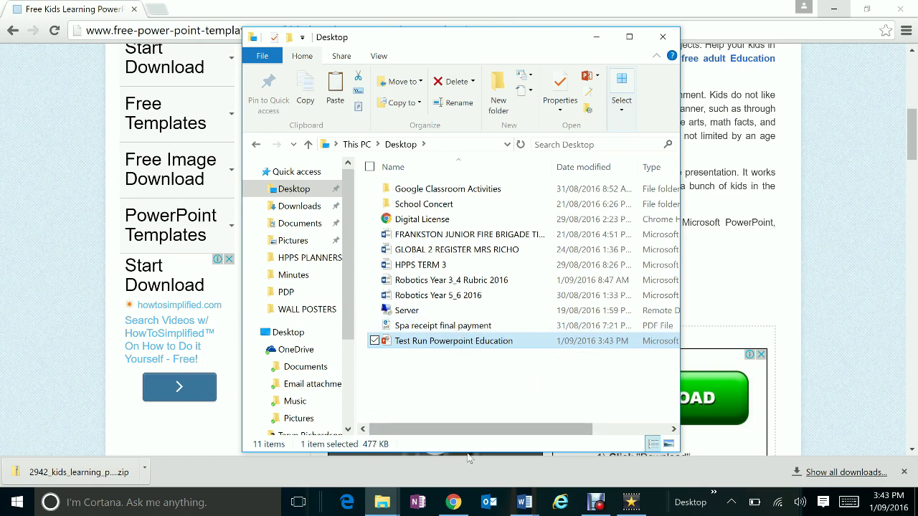
# - In the browser, open the Power of Powerpoint assignment and choose ADD > File
pyautogui.click(453, 502)
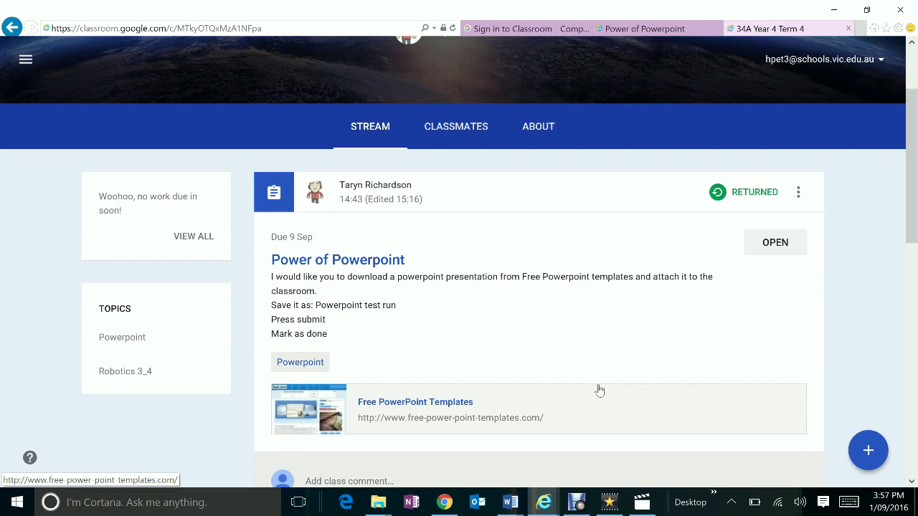
pyautogui.click(769, 246)
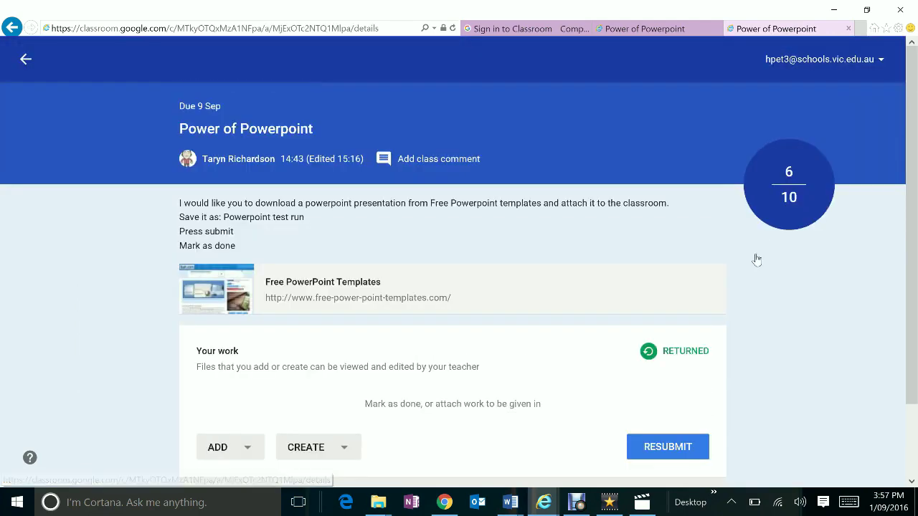
pyautogui.scroll(-2, 689, 301)
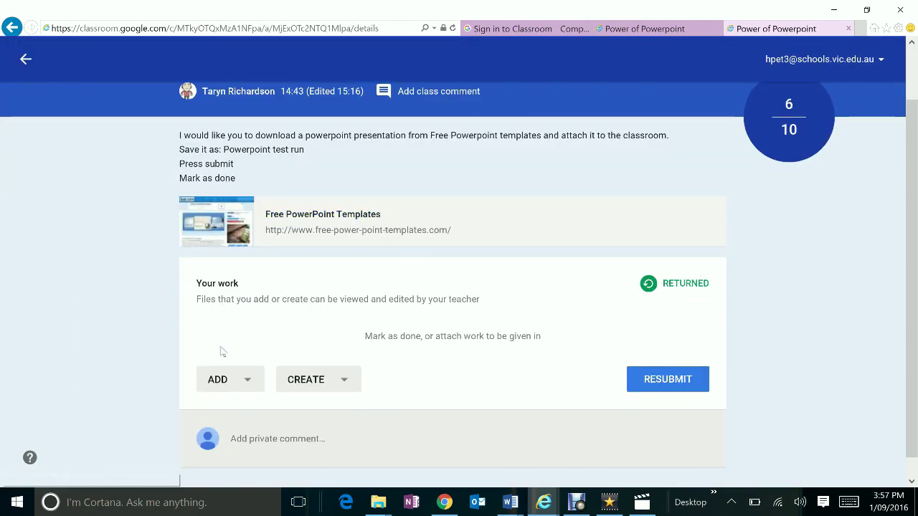
pyautogui.click(249, 384)
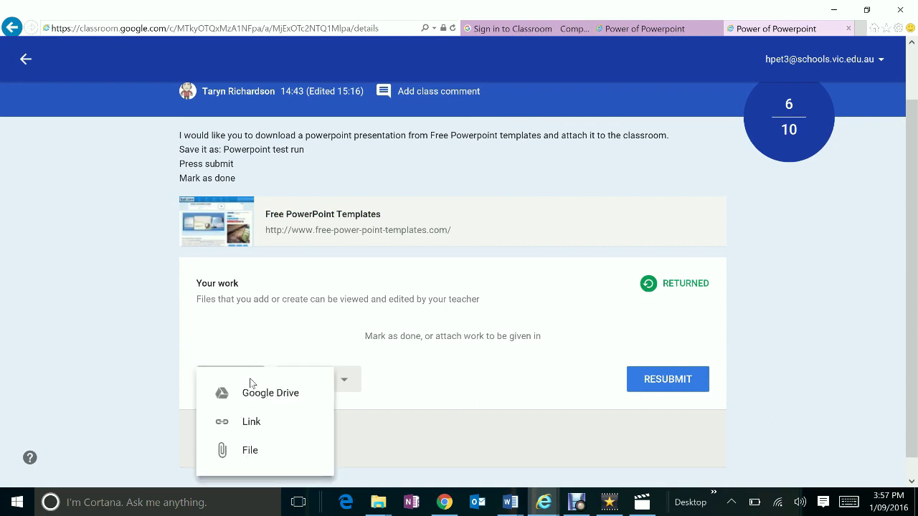
pyautogui.click(252, 453)
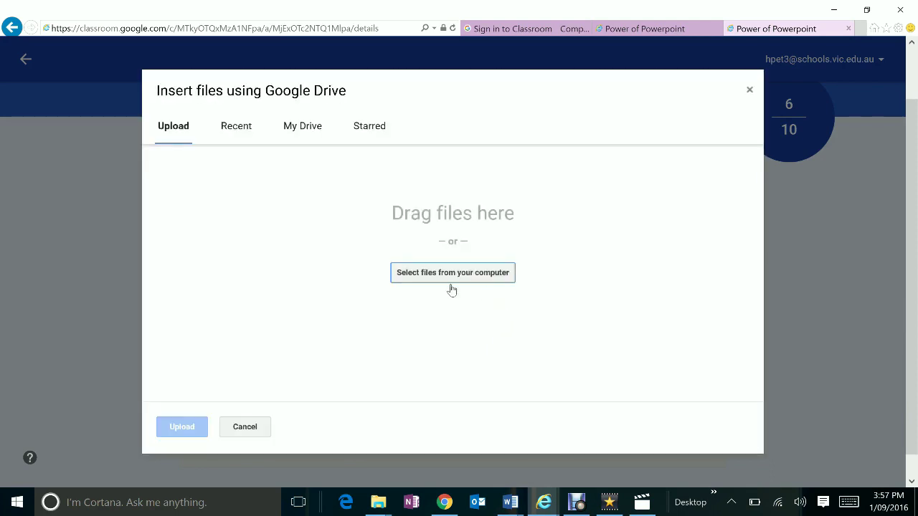
# - Upload Test Run Powerpoint Education.pptx from the Desktop as the assignment's work
pyautogui.click(413, 278)
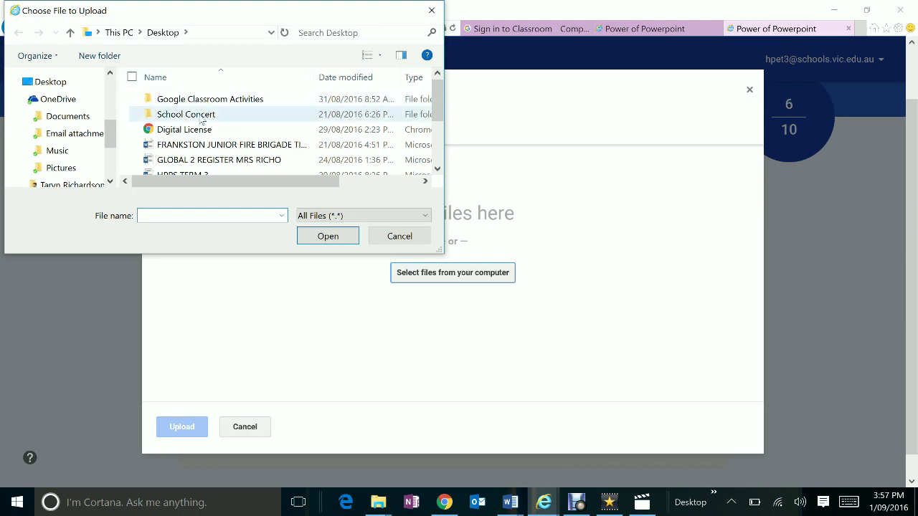
pyautogui.scroll(-2, 204, 122)
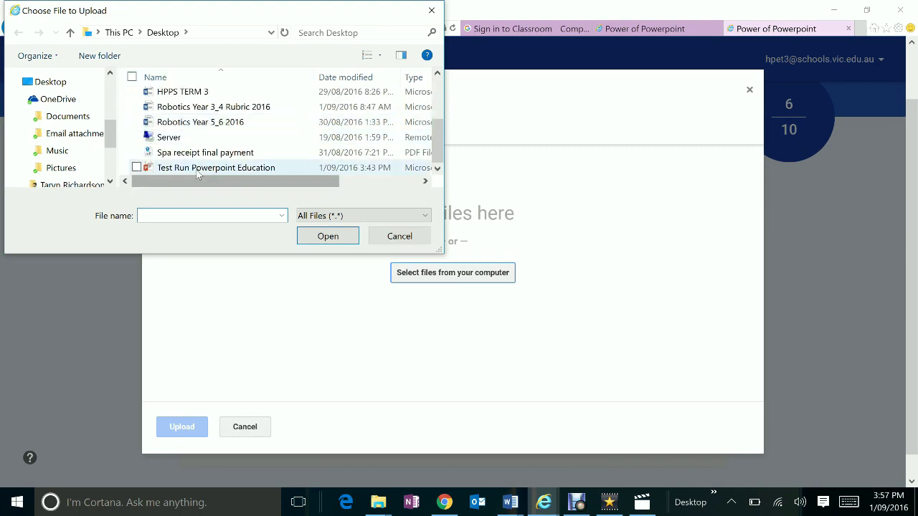
pyautogui.click(219, 169)
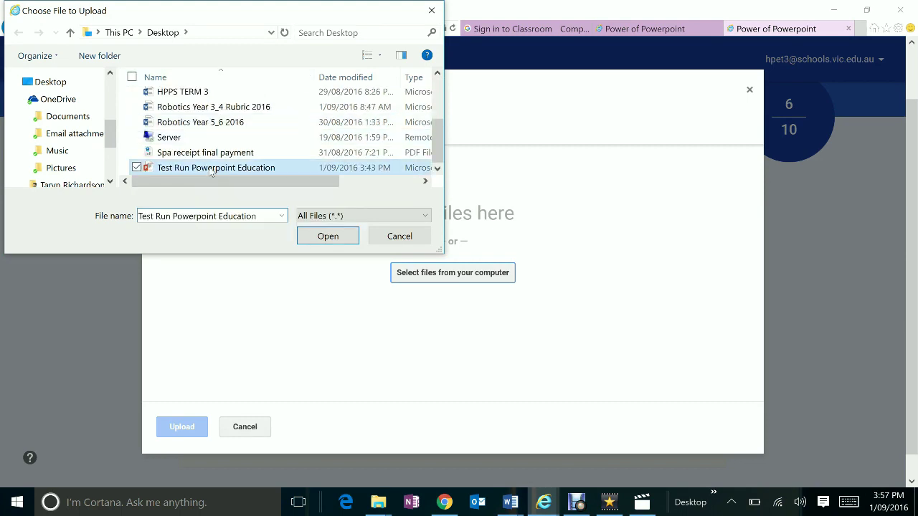
pyautogui.click(348, 236)
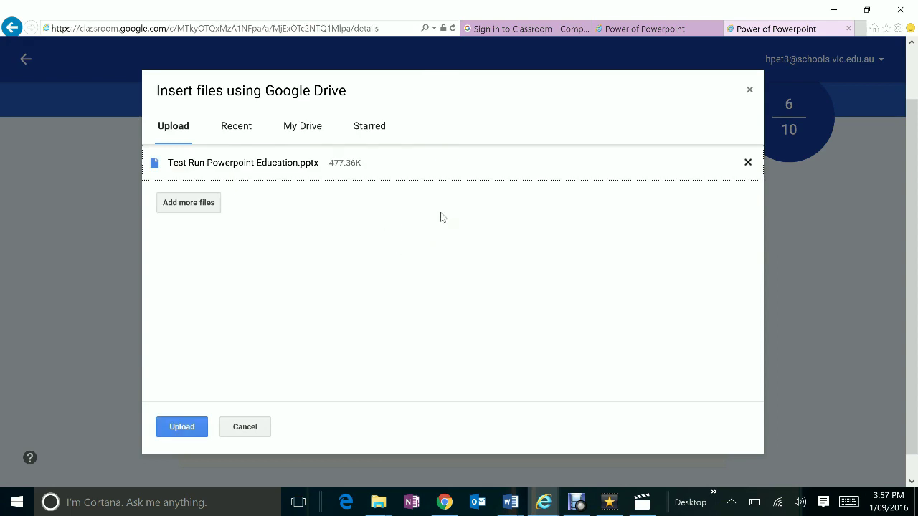
pyautogui.click(183, 428)
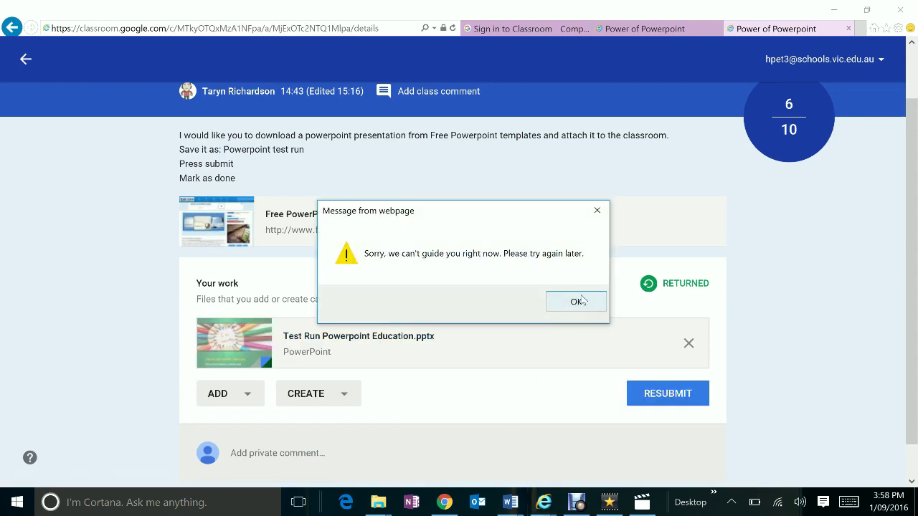
# - Dismiss the error message, then resubmit and confirm Hand in for the presentation
pyautogui.click(578, 301)
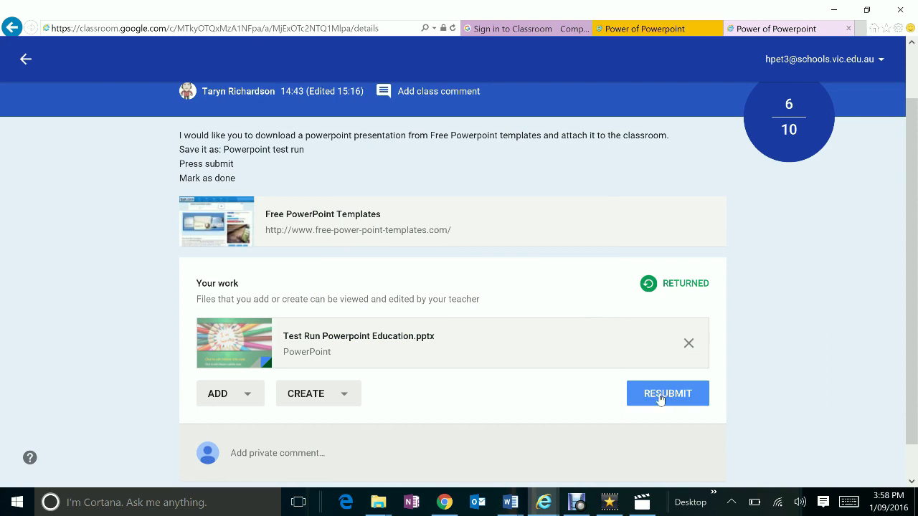
pyautogui.click(660, 398)
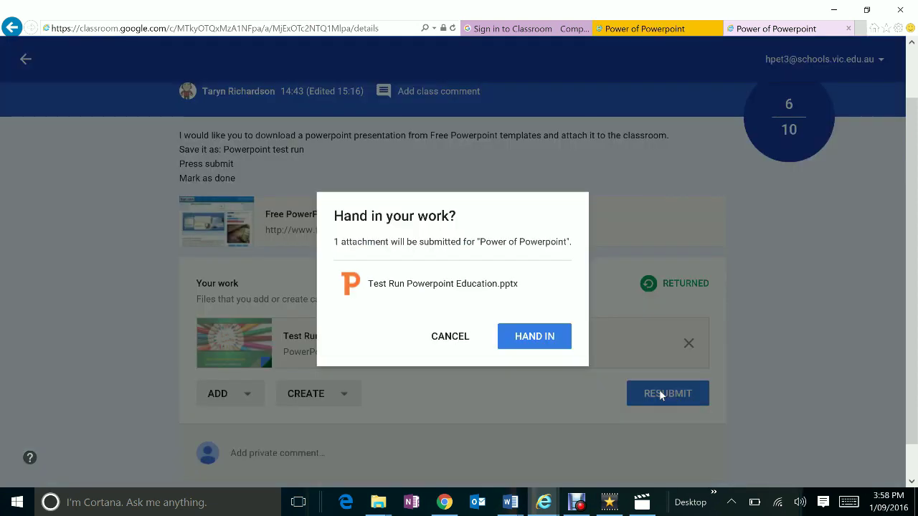
pyautogui.click(545, 342)
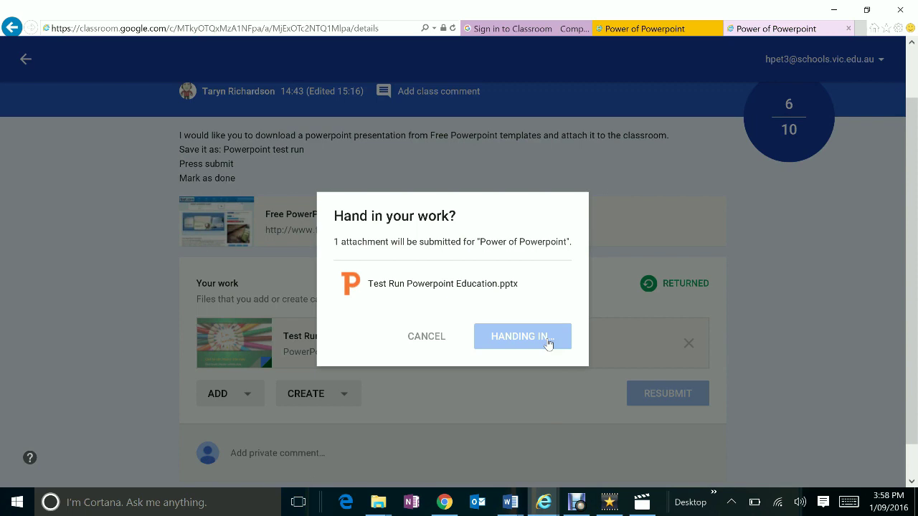